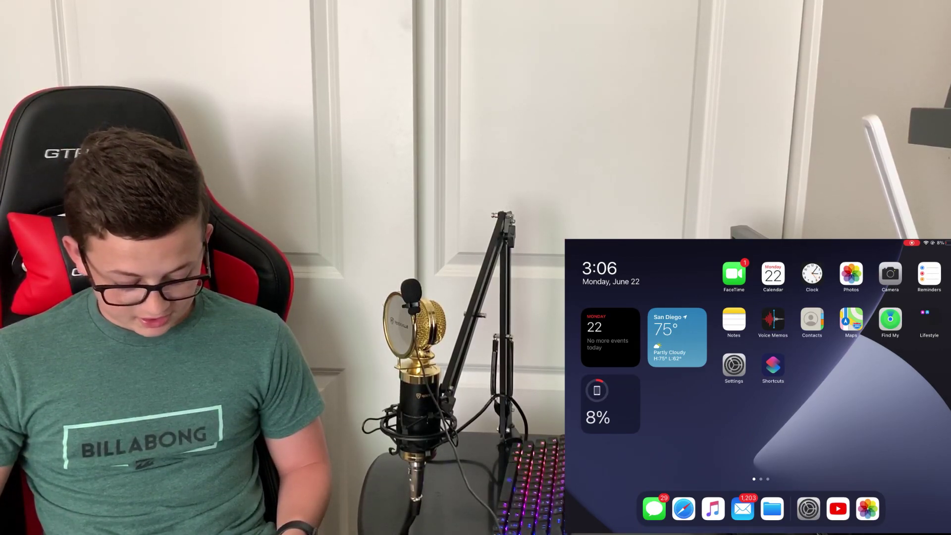
scroll(758, 372, right, 1)
scroll(758, 372, left, 1)
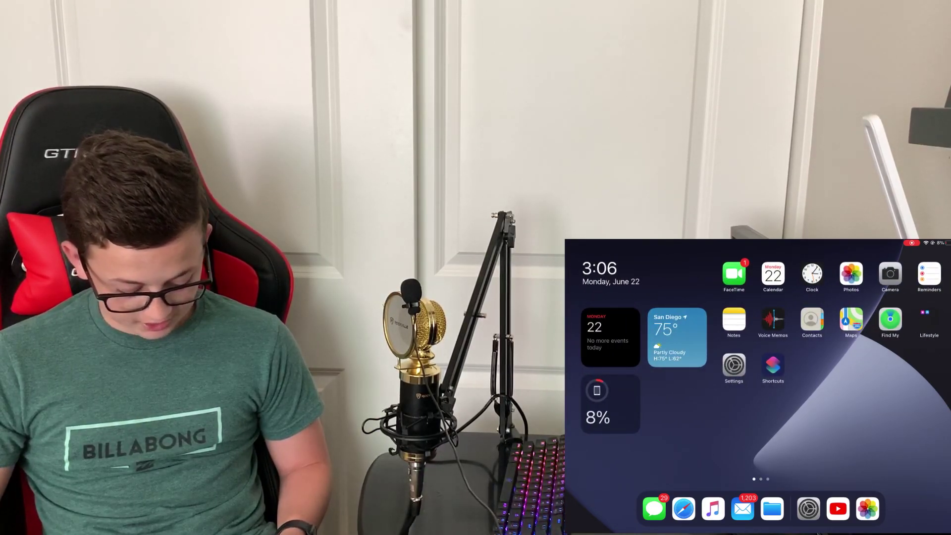
Enter home screen edit mode, browse the widget gallery, and dismiss it.
click(818, 416)
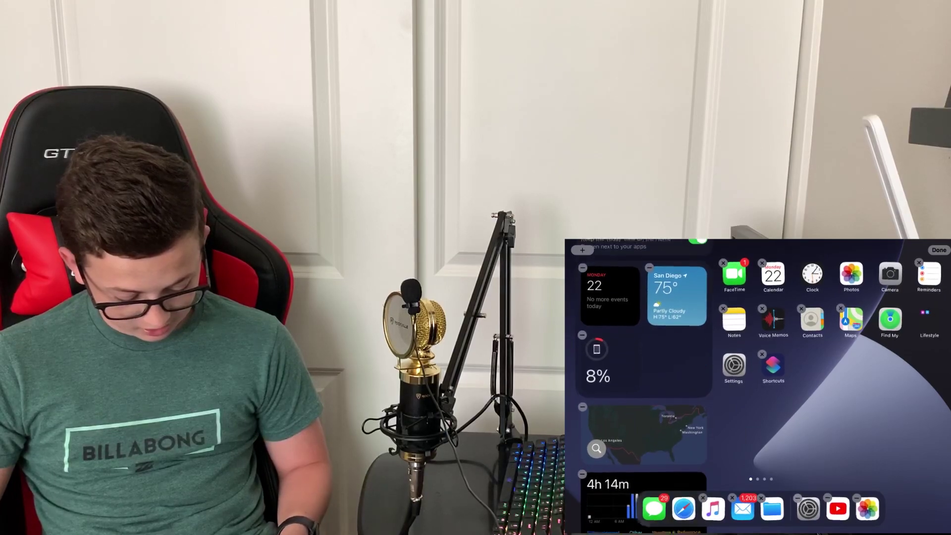
scroll(644, 402, down, 3)
scroll(643, 401, up, 3)
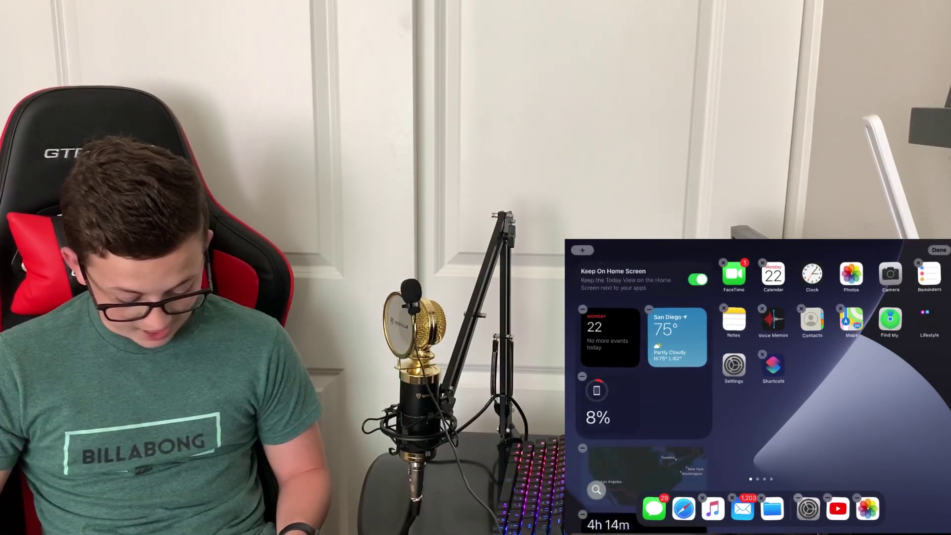
click(582, 249)
scroll(832, 401, down, 3)
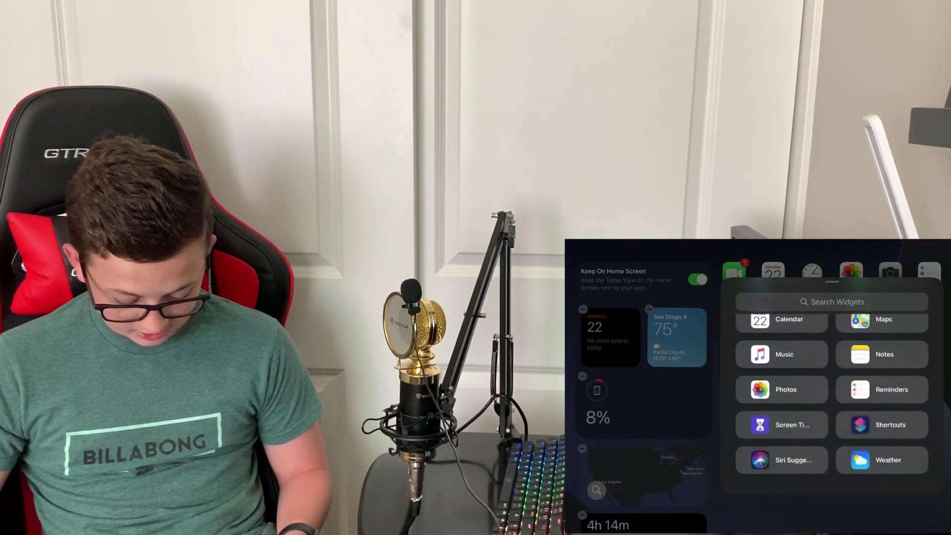
scroll(833, 402, up, 1)
scroll(832, 401, down, 1)
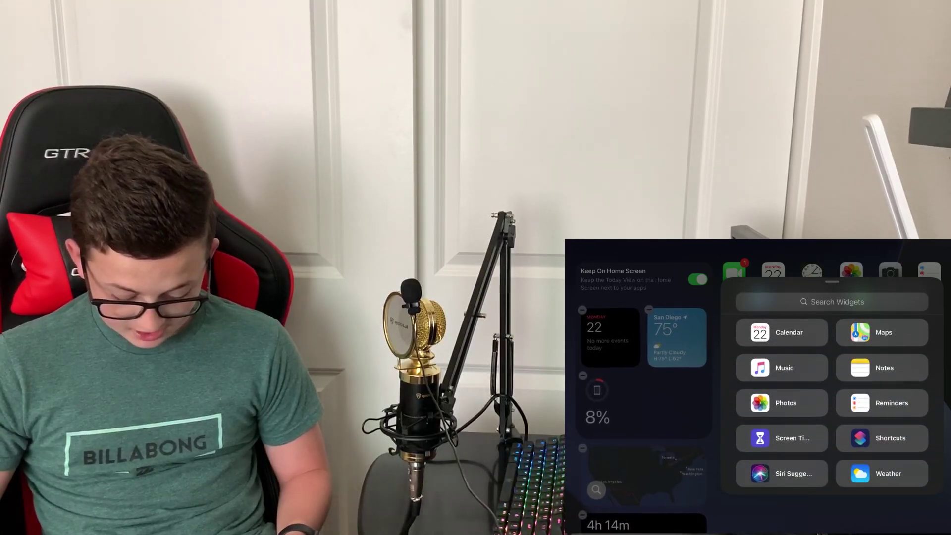
scroll(832, 401, up, 2)
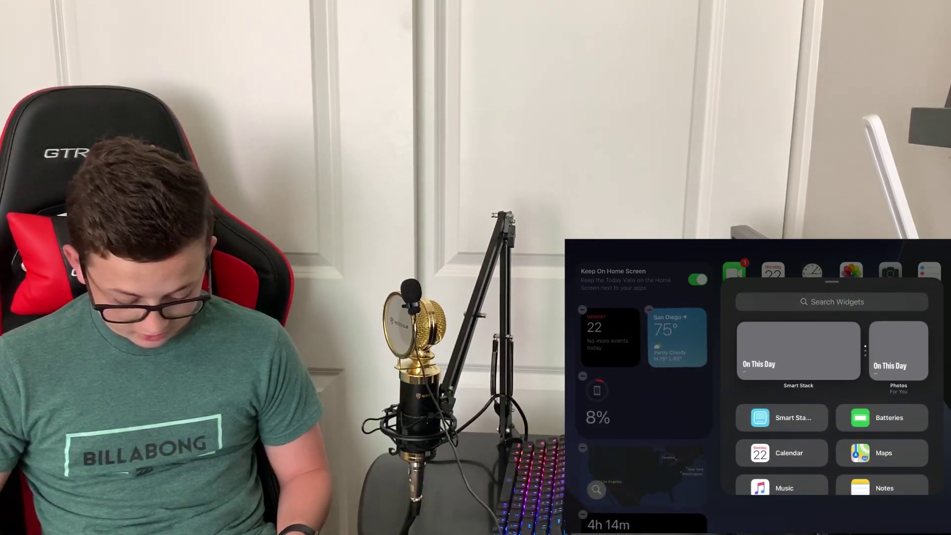
key(Escape)
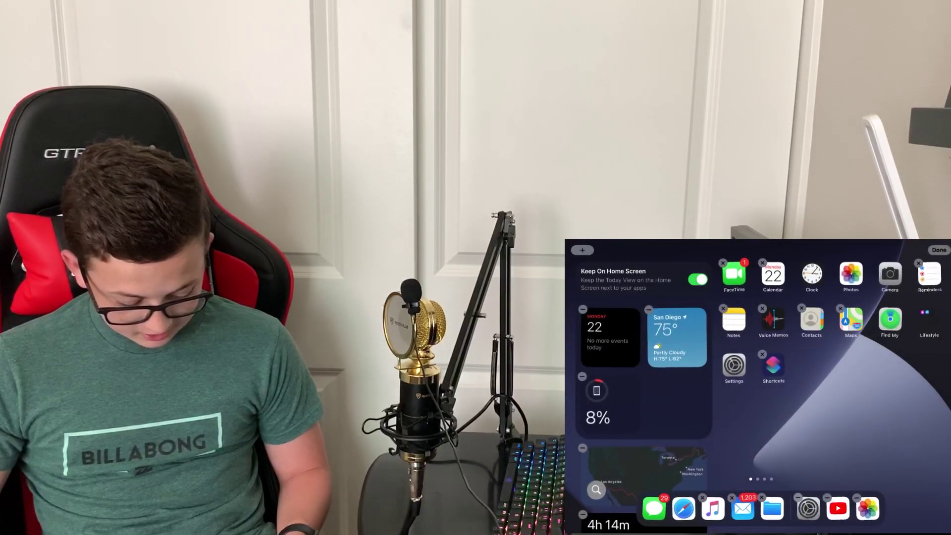